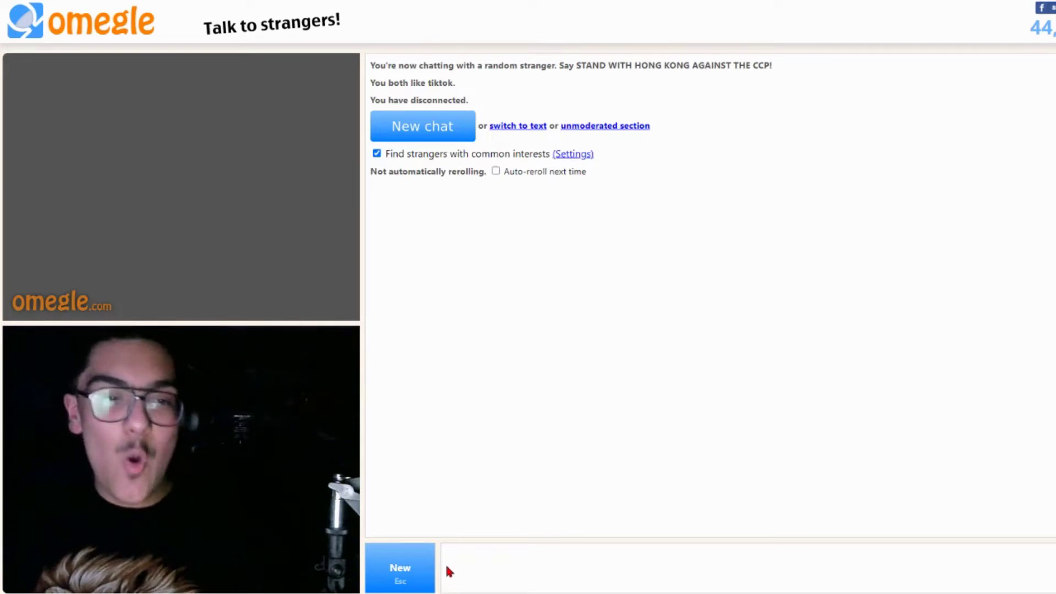
Start a TikTok-interest chat, then stop and confirm leaving the first stranger
left_click(415, 560)
left_click(411, 567)
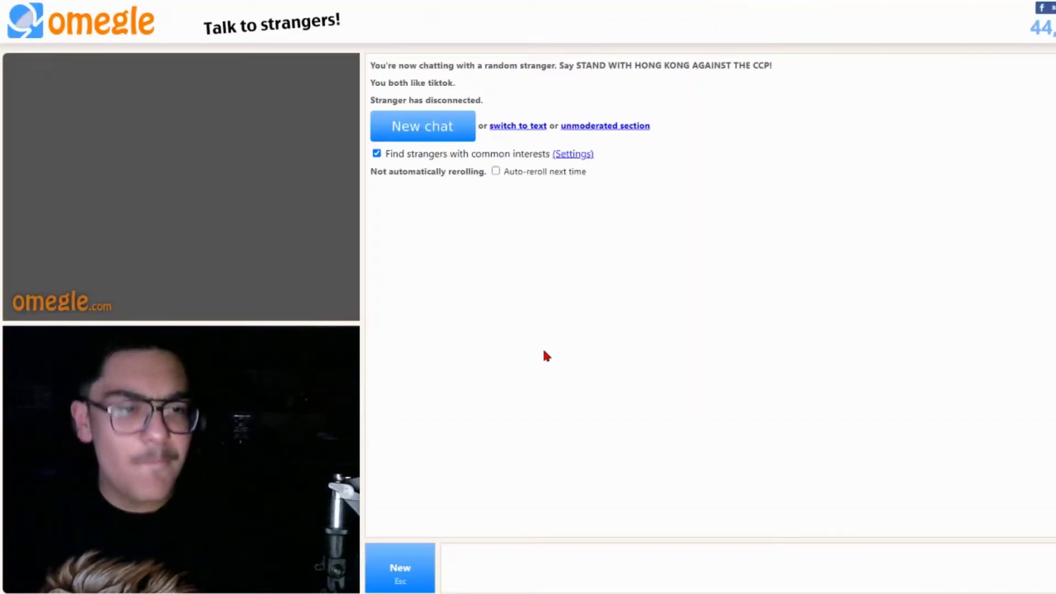
key("Escape")
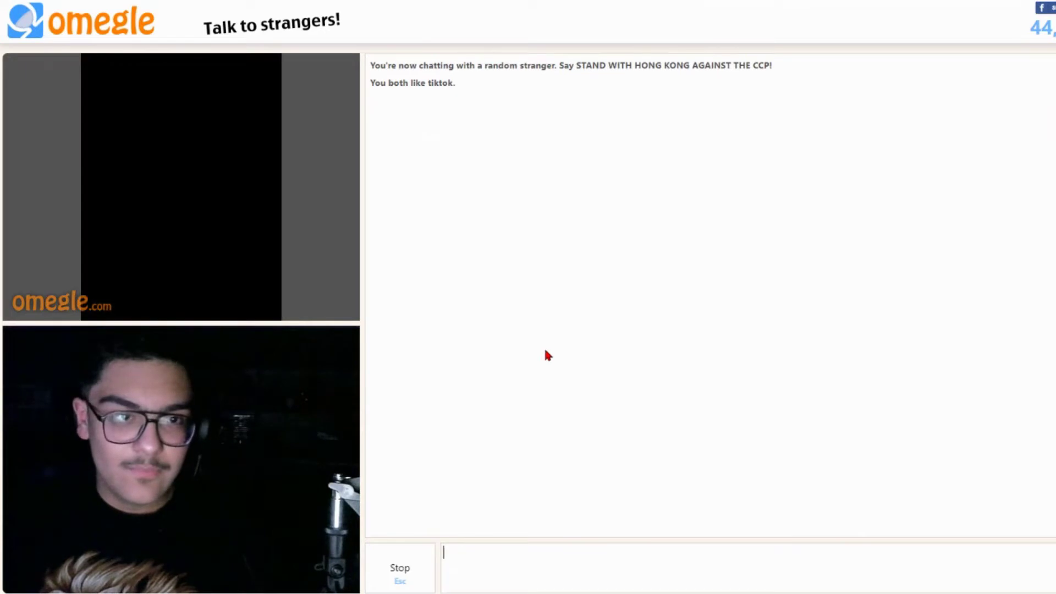
key("Escape")
key("Escape")
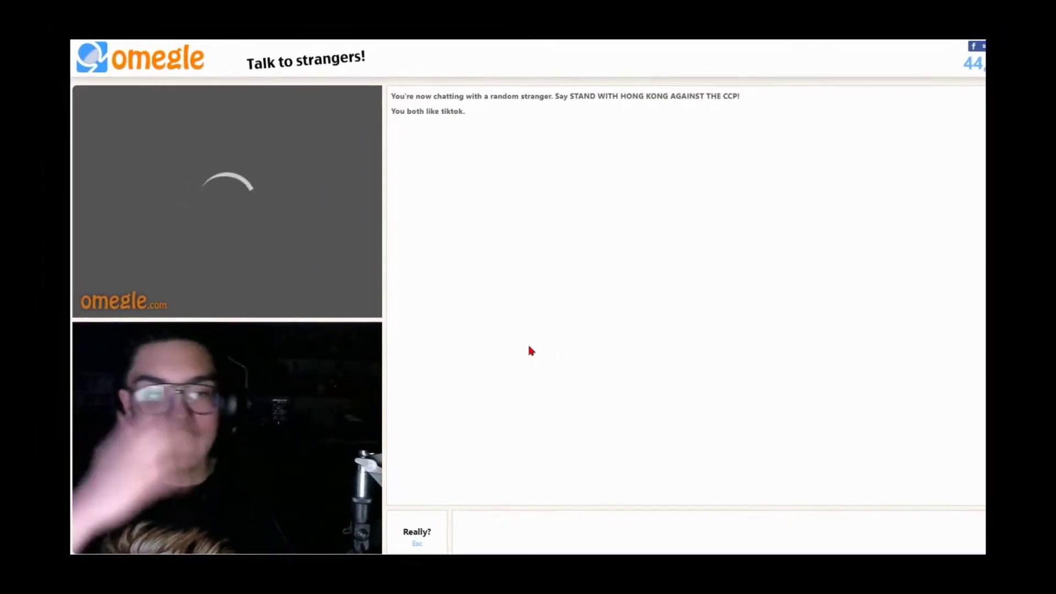
key("Escape")
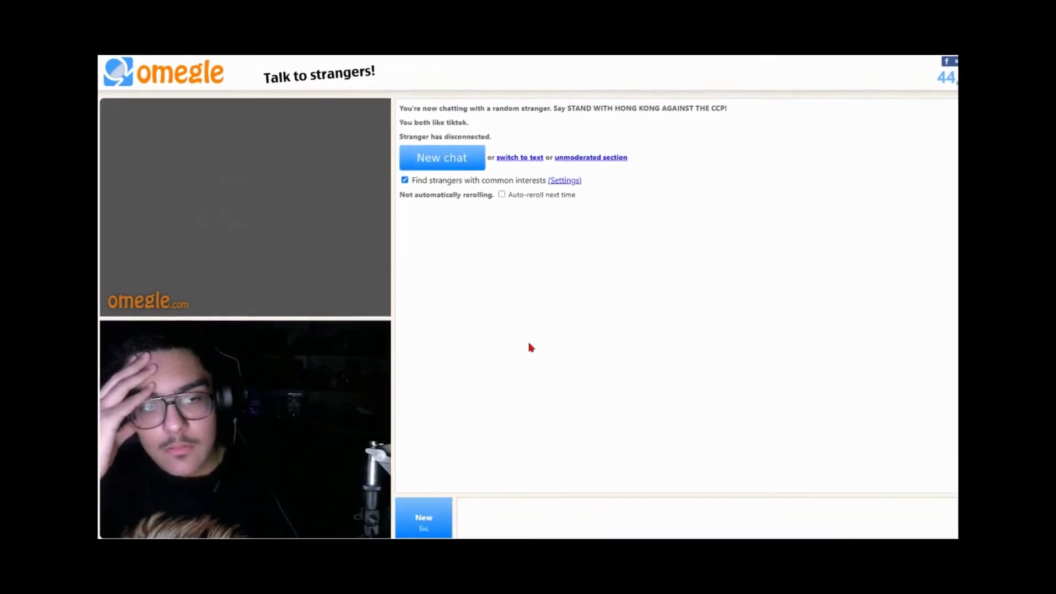
key("Escape")
key("Escape")
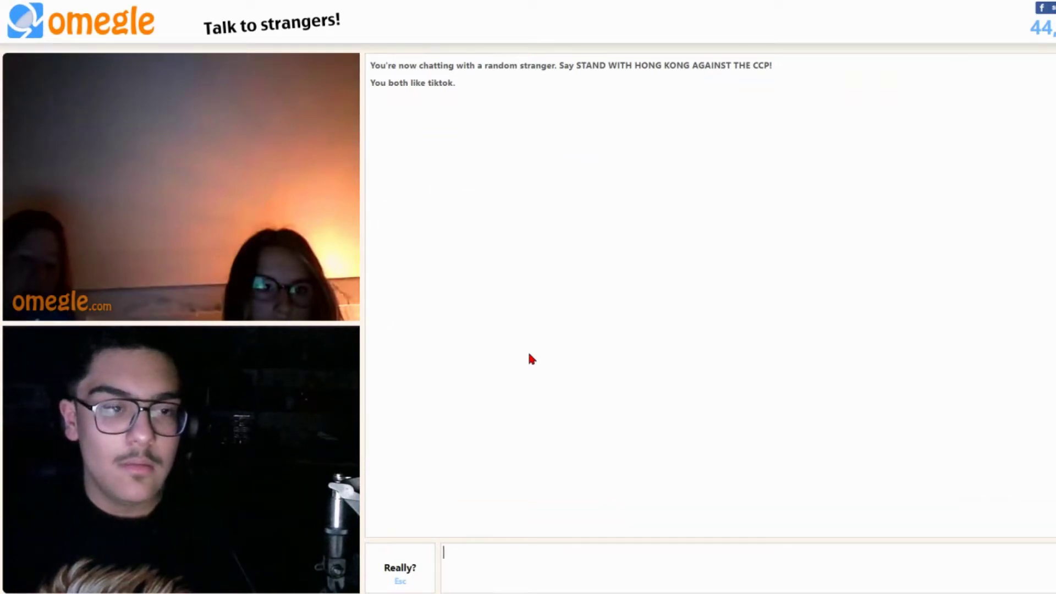
Skip several more TikTok-matched strangers until the last one disconnects, leaving the chat idle
key("Escape")
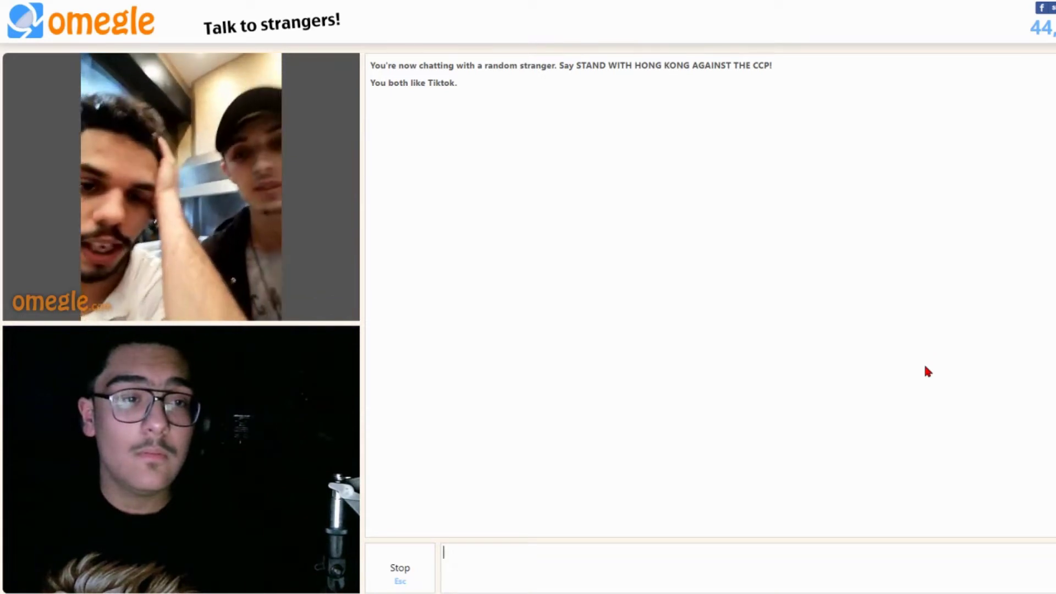
key("Escape")
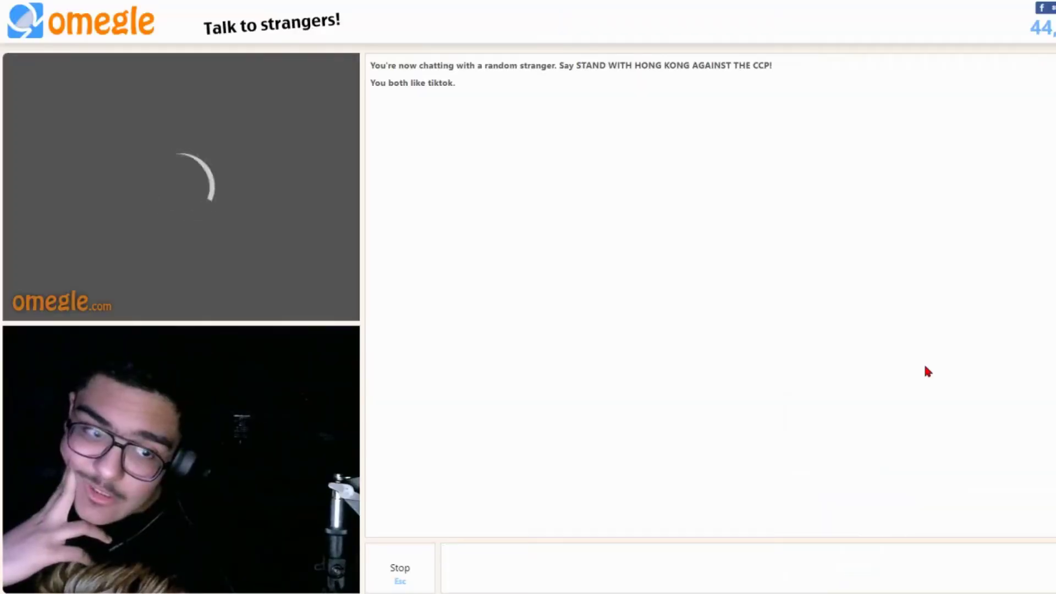
key("Escape")
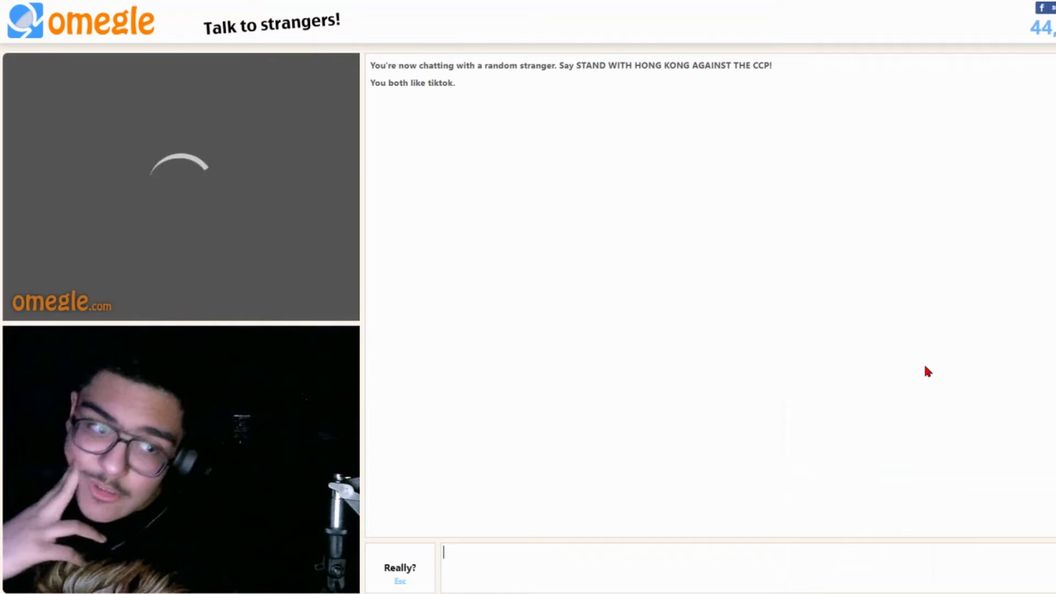
key("Escape")
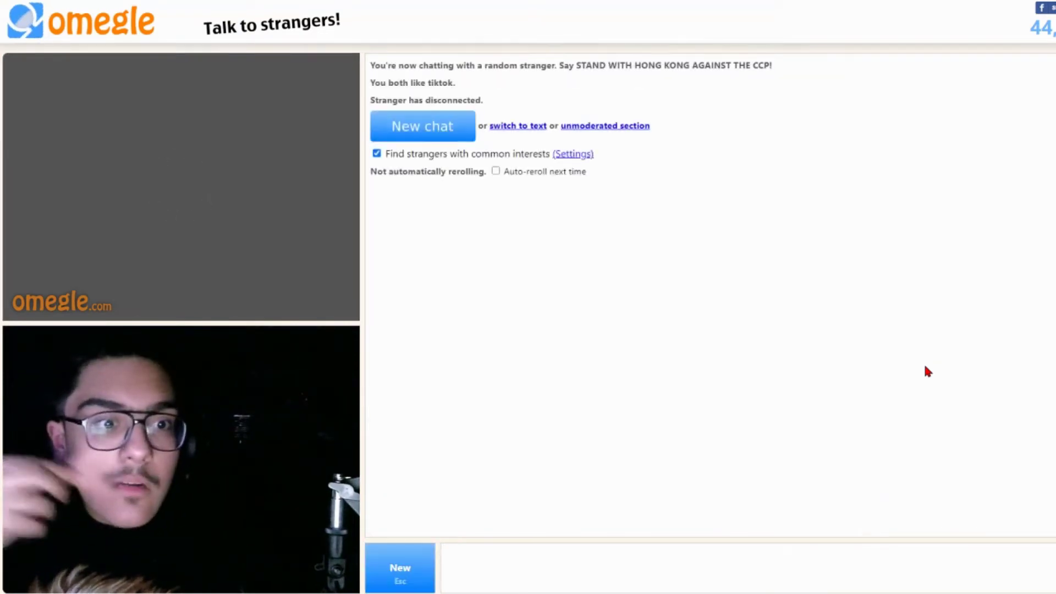
key("Escape")
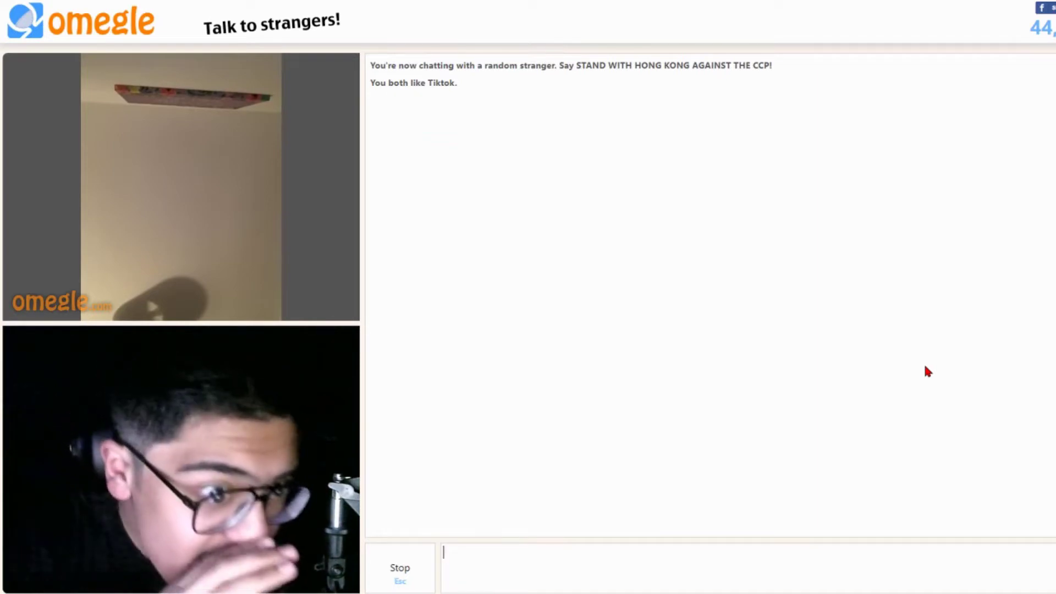
key("Escape")
key("Escape")
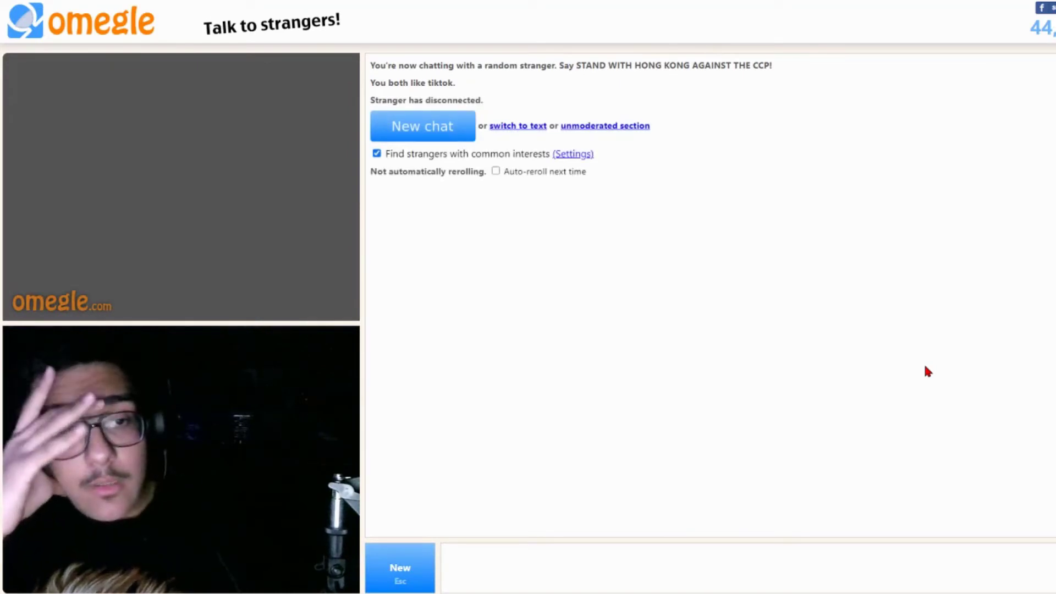
key("Escape")
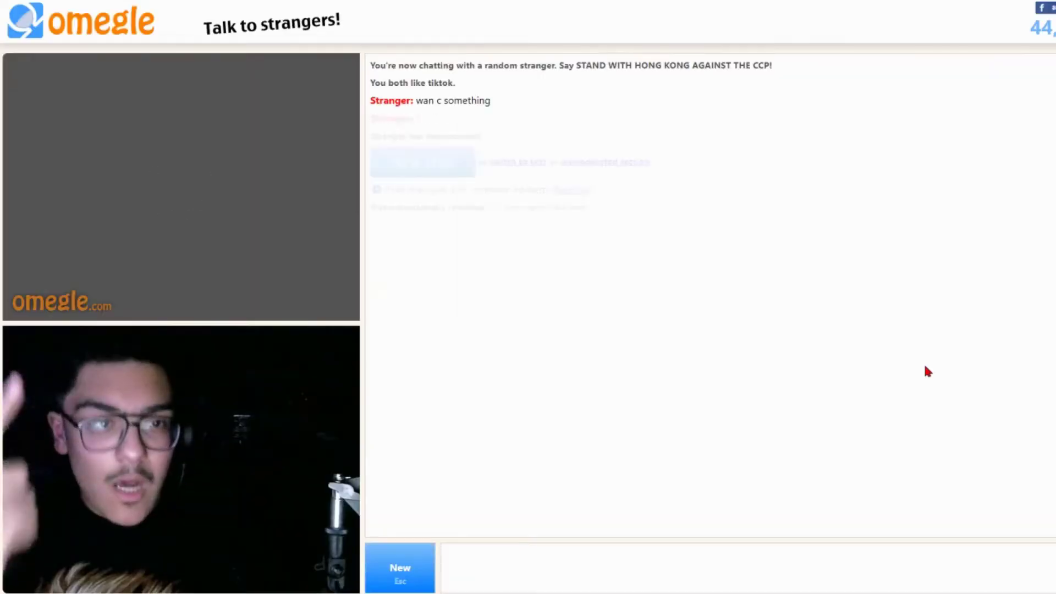
key("Escape")
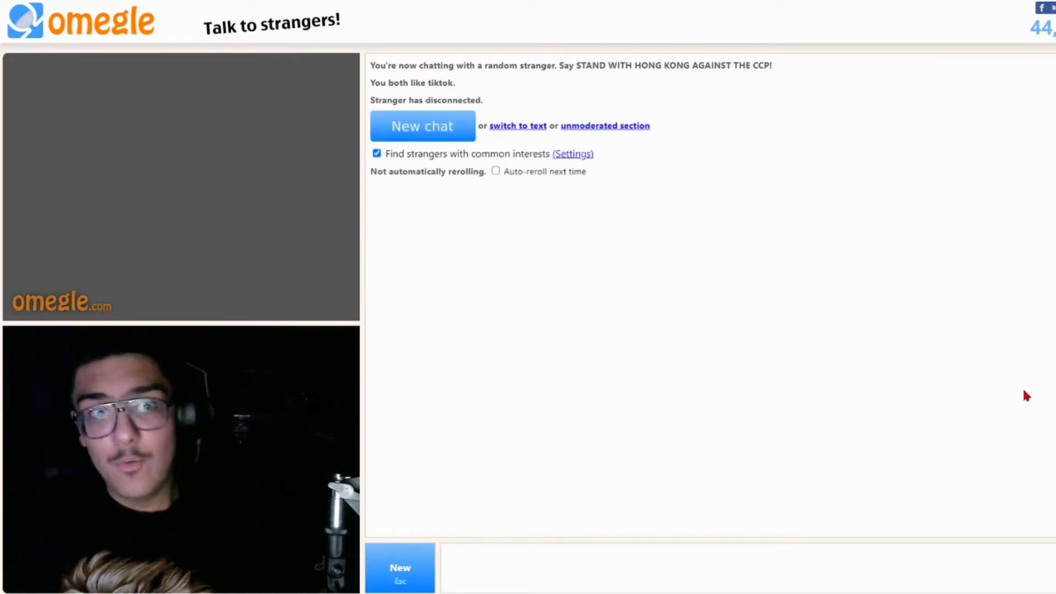
Skip to the next TikTok-matched stranger, stopping and confirming to leave the chat
key("Escape")
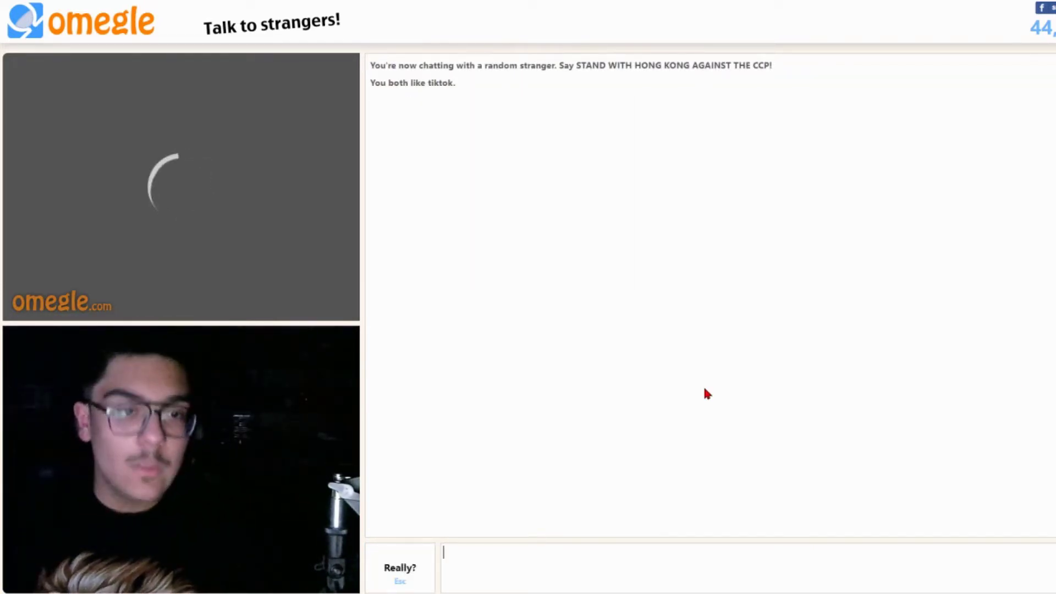
key("Escape")
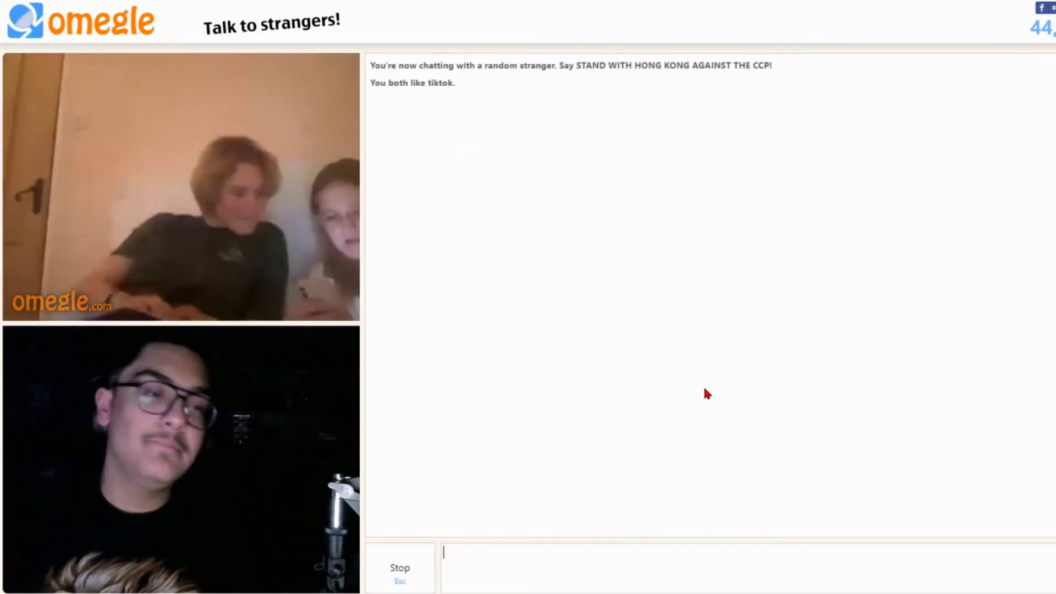
key("Escape")
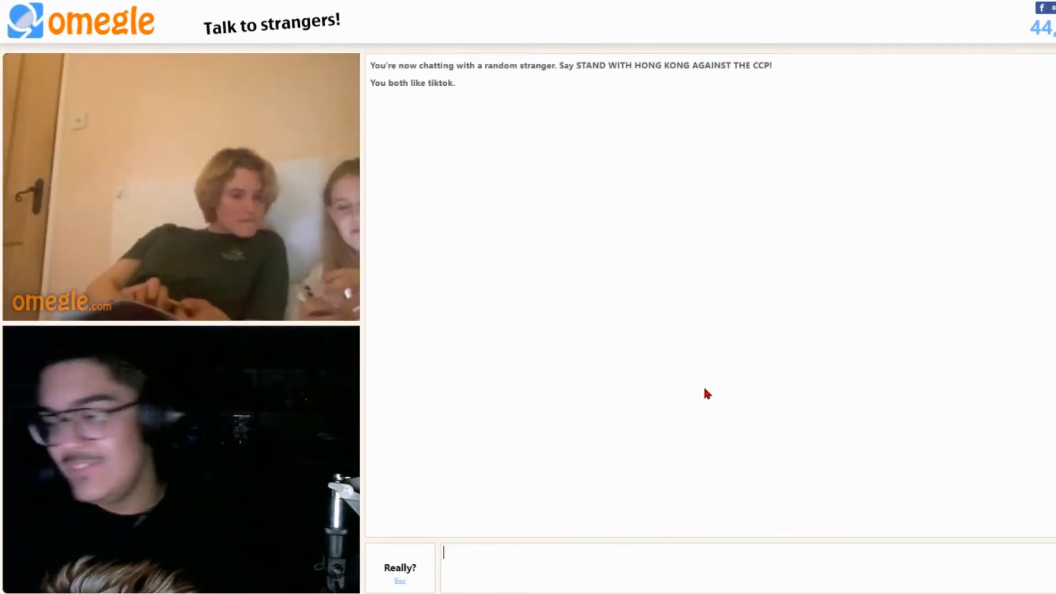
key("Escape")
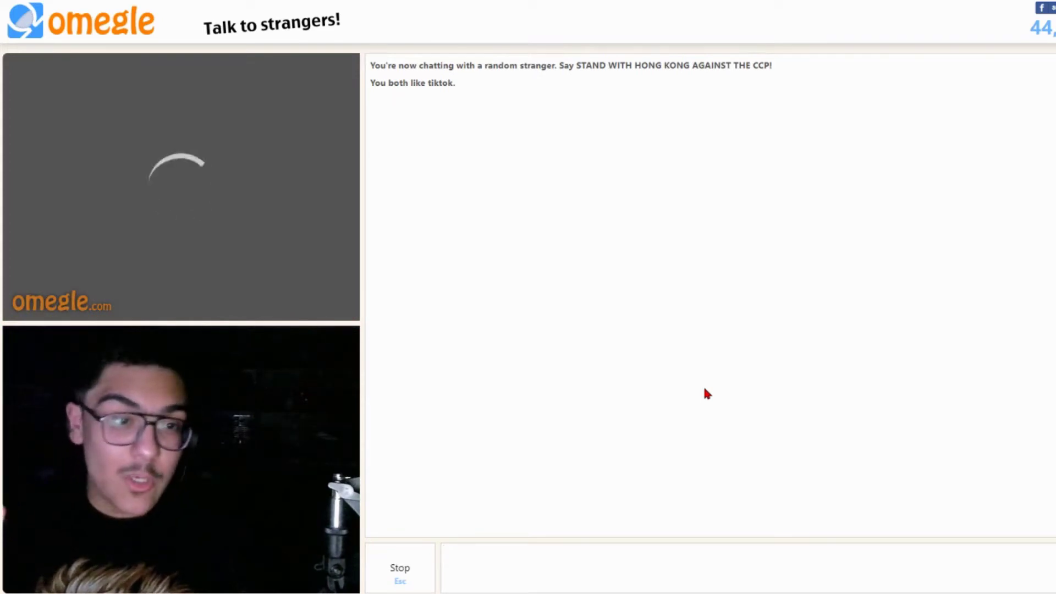
key("Escape")
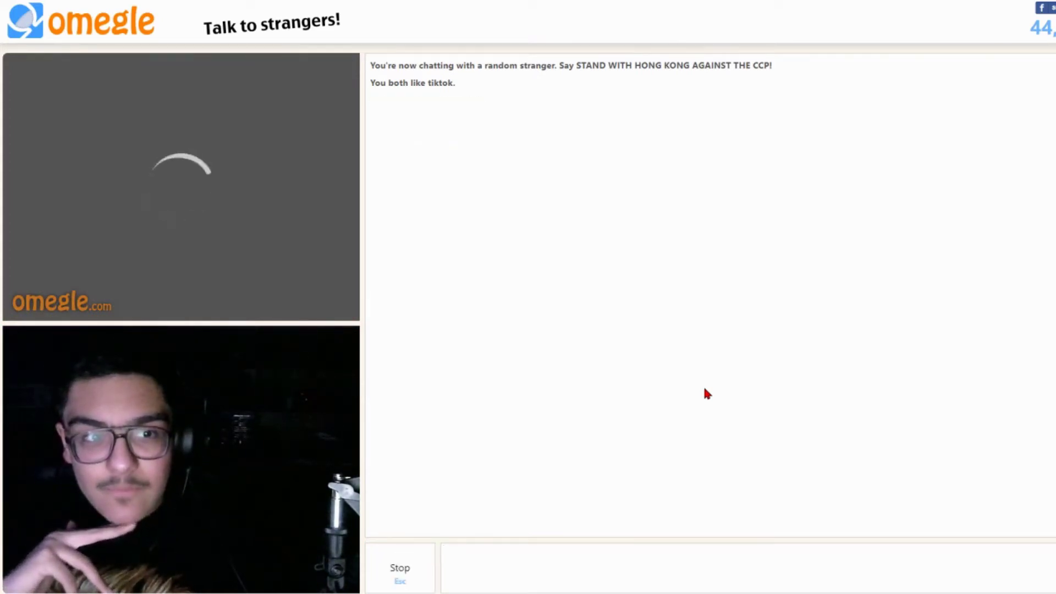
key("Escape")
key("Escape")
key("Escape")
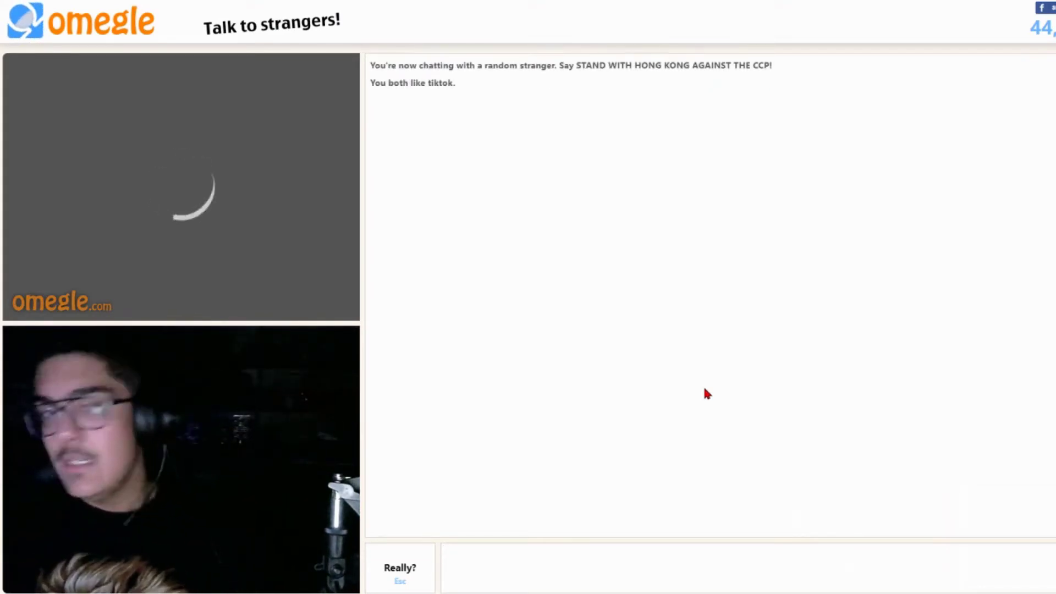
Start chats with two more TikTok-matched strangers until the last one disconnects
key("Escape")
key("Escape")
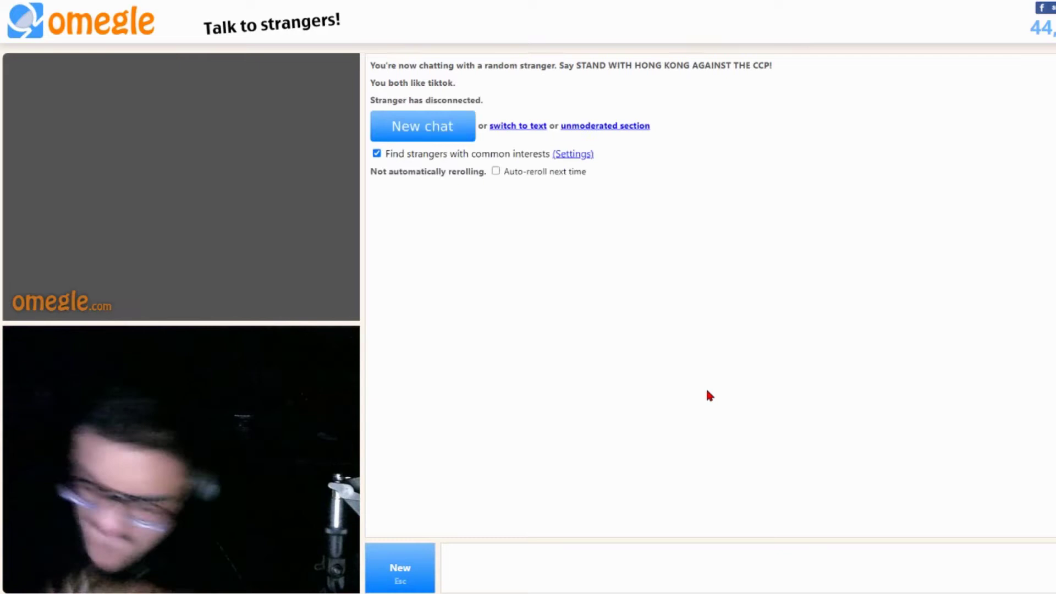
key("Escape")
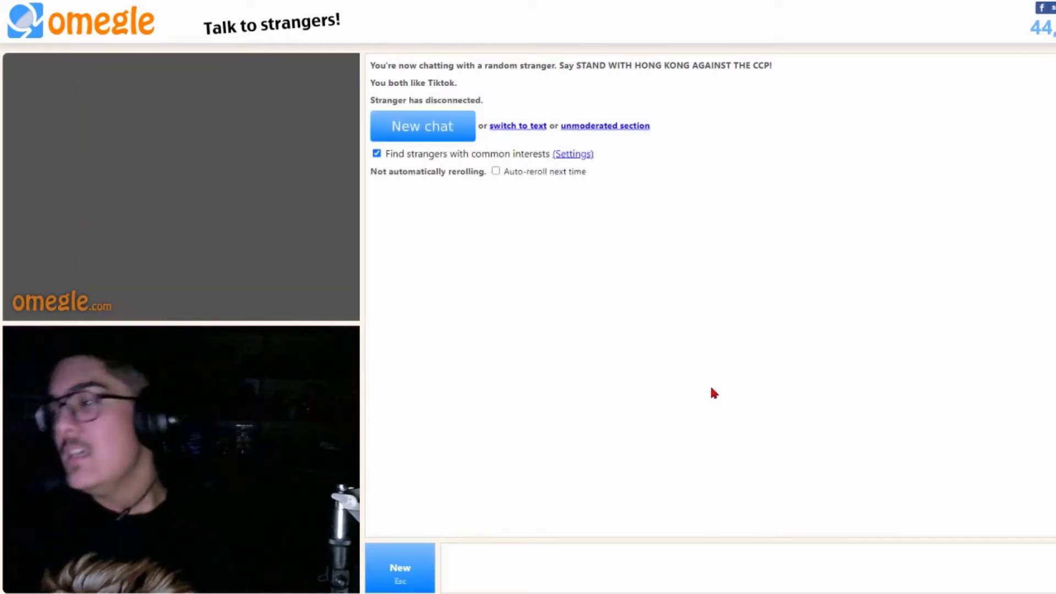
key("Escape")
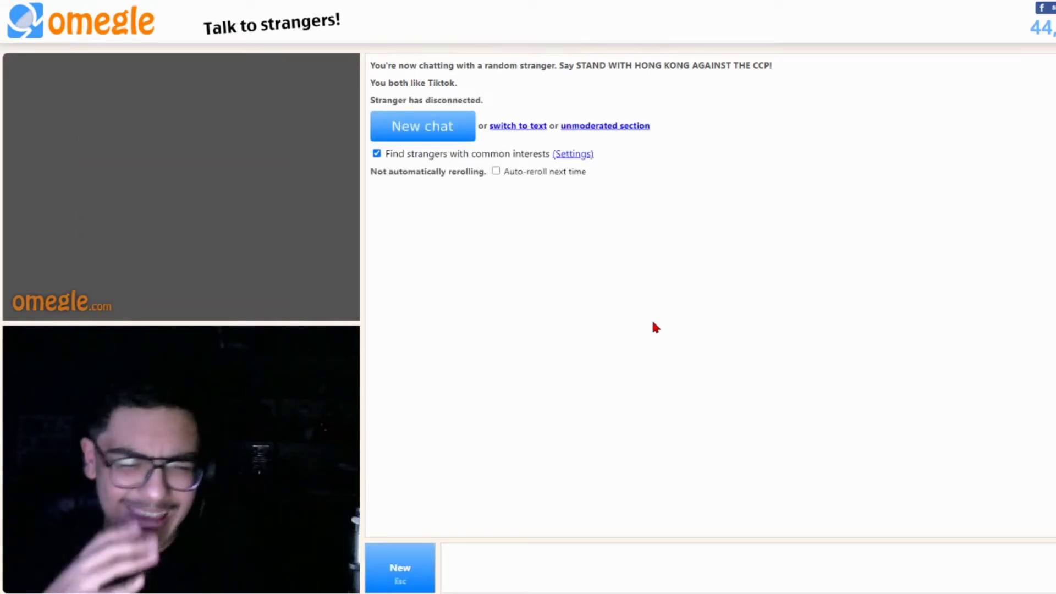
key("Escape")
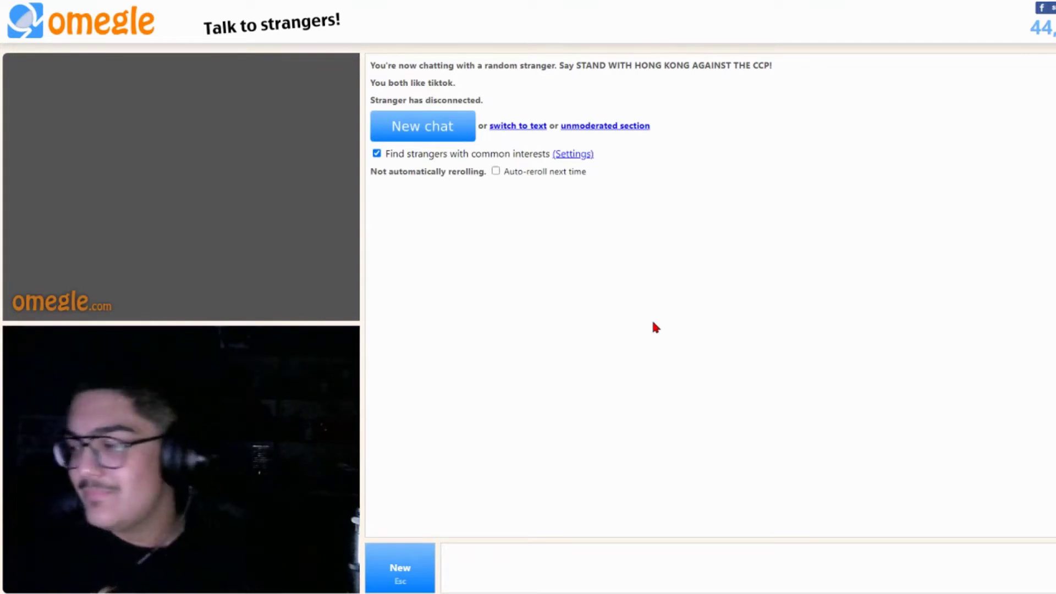
Skip several tik tok-matched strangers with Esc, ending one chat with the Really? confirmation
key("Escape")
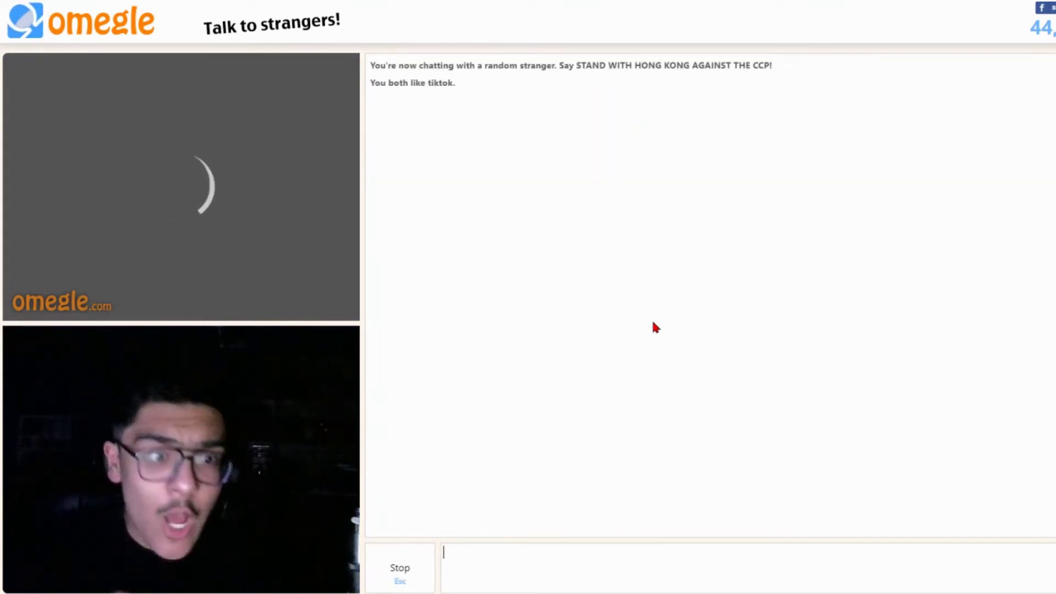
key("Escape")
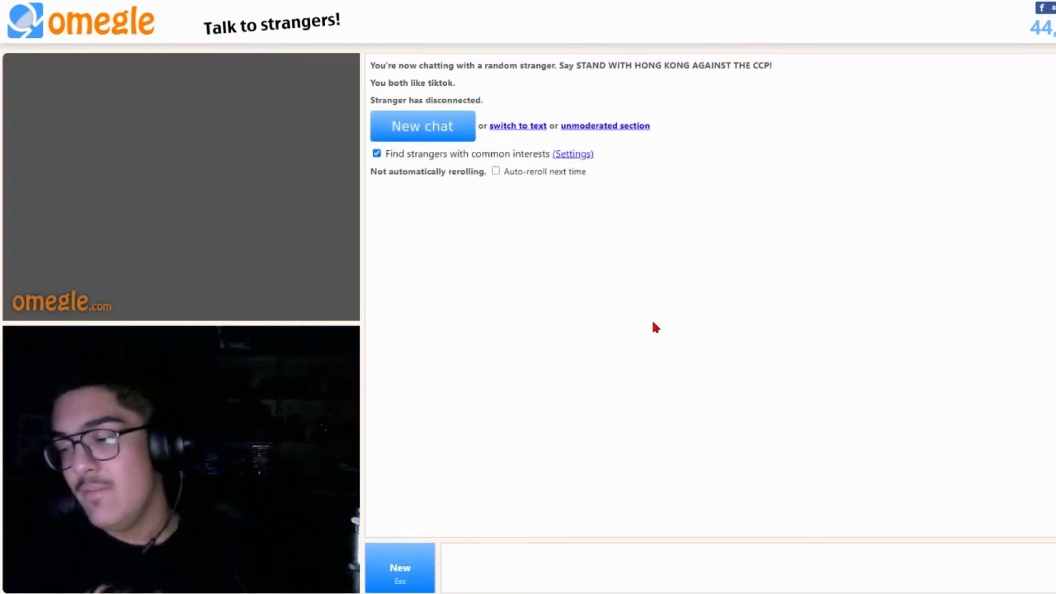
key("Escape")
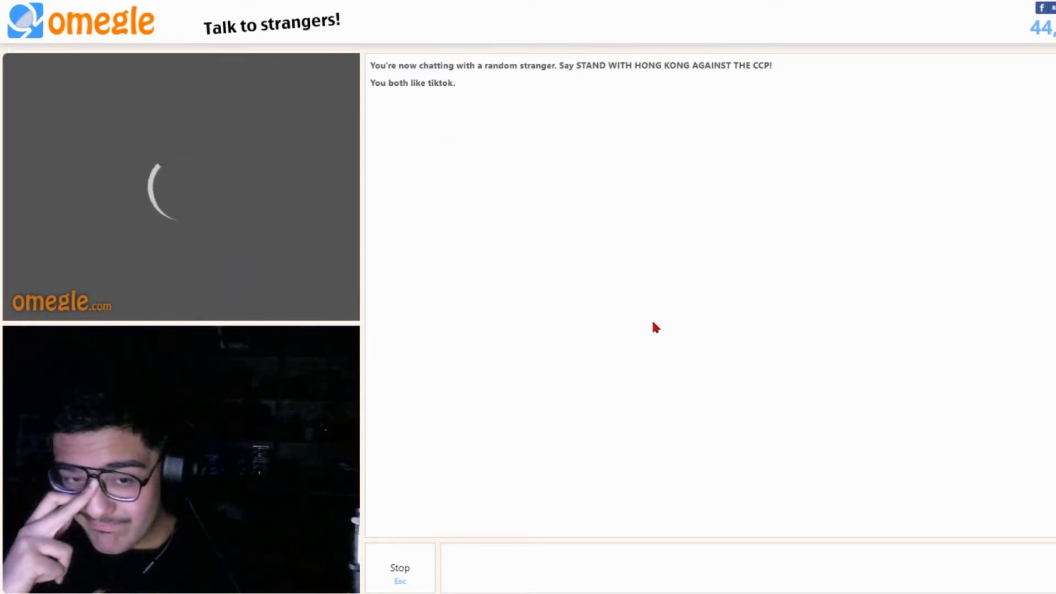
key("Escape")
key("Escape")
key("Escape")
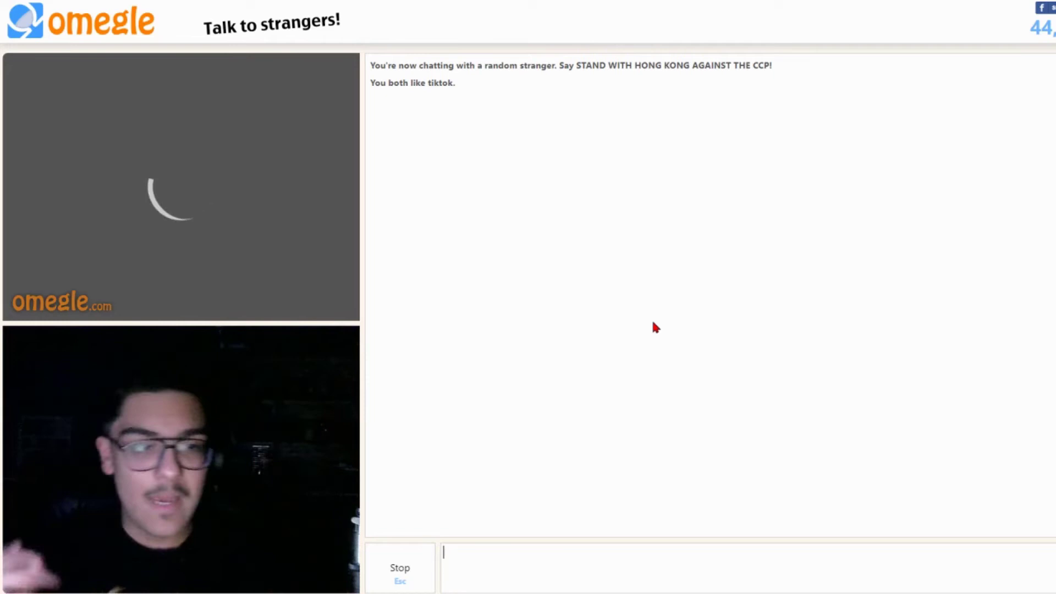
key("Escape")
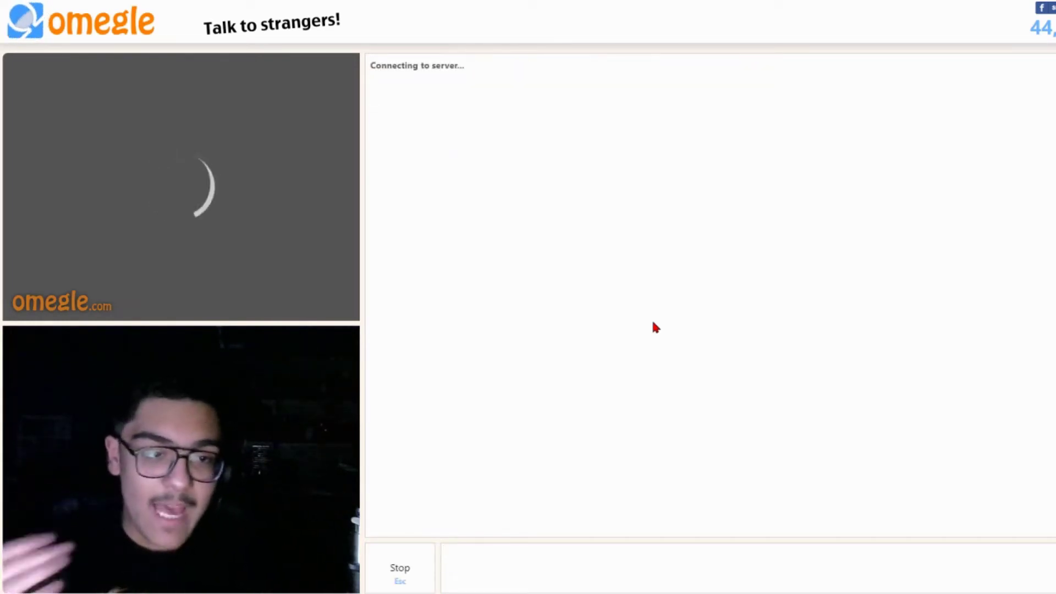
key("Escape")
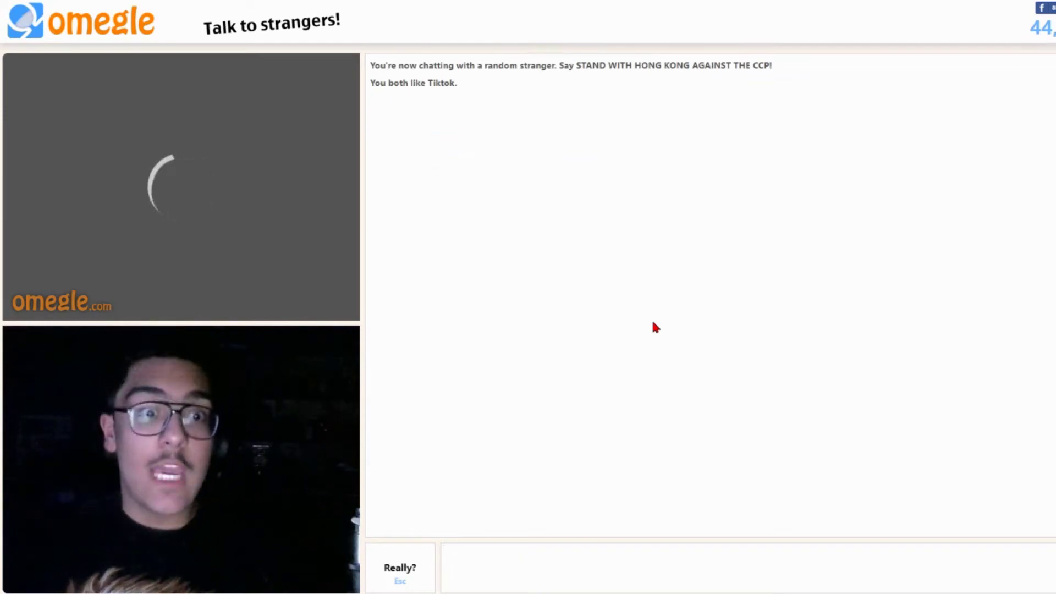
key("Escape")
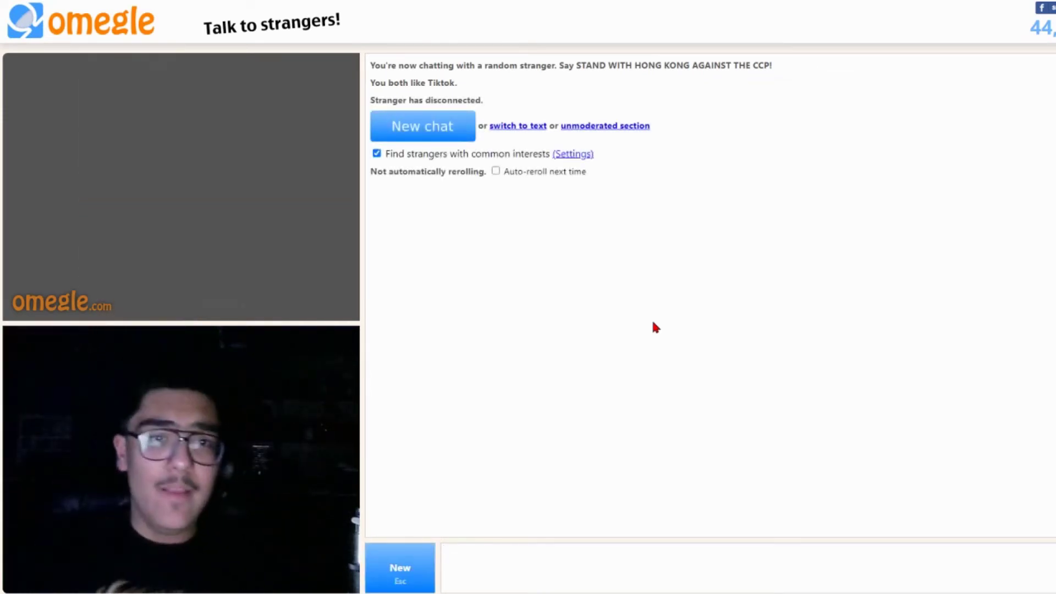
key("Escape")
key("Escape")
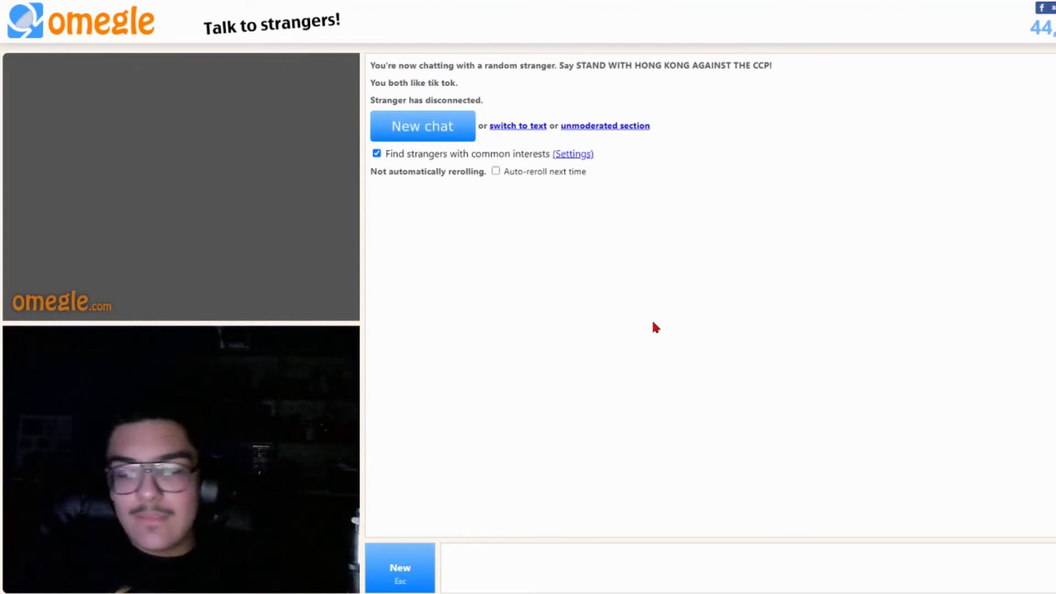
Start a new chat after each disconnect, ending with a fresh tiktok-matched chat loading
key("Escape")
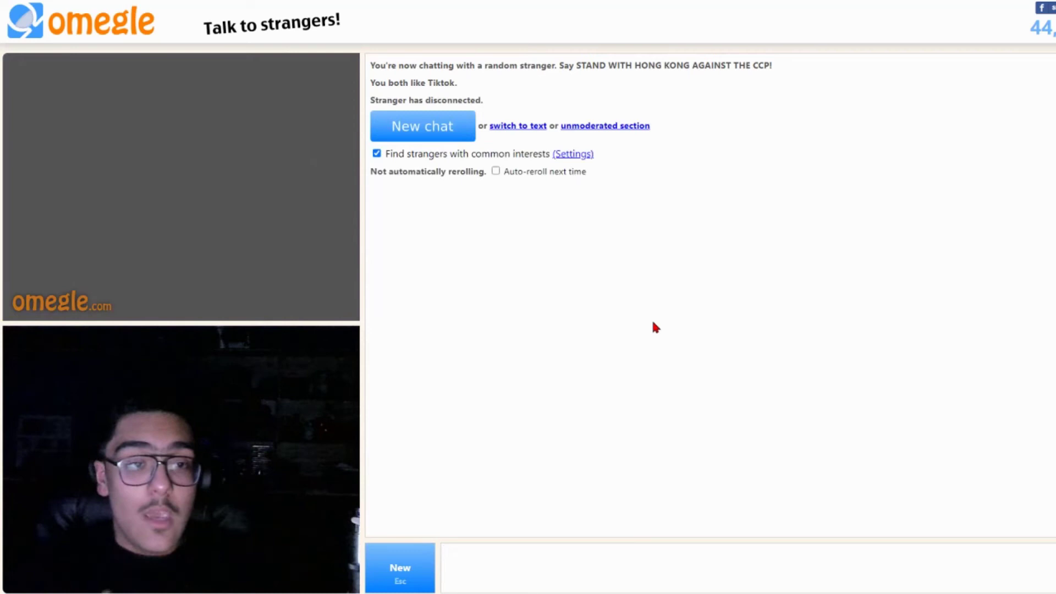
key("Escape")
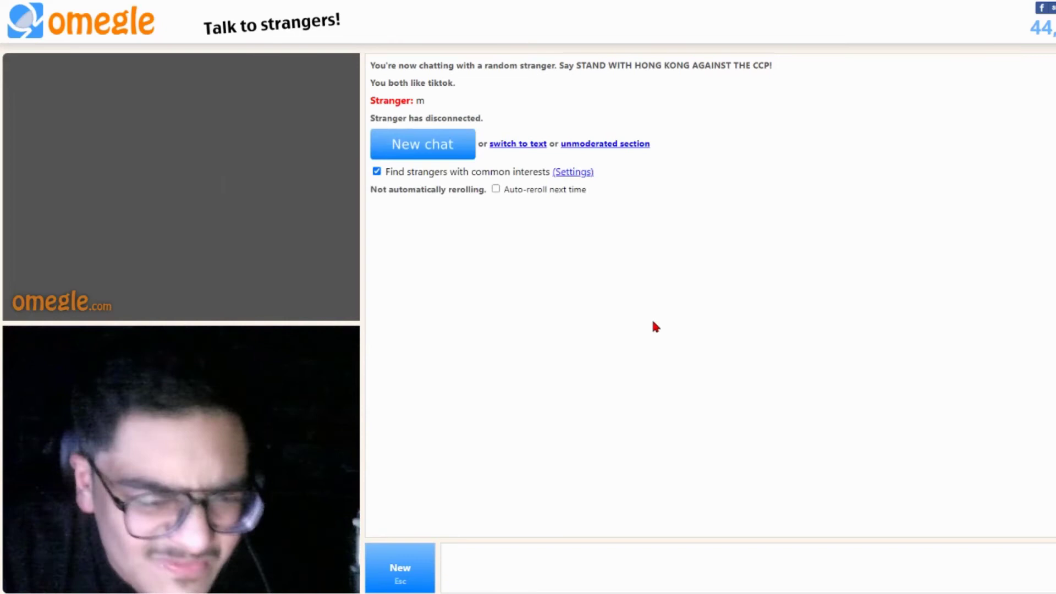
key("Escape")
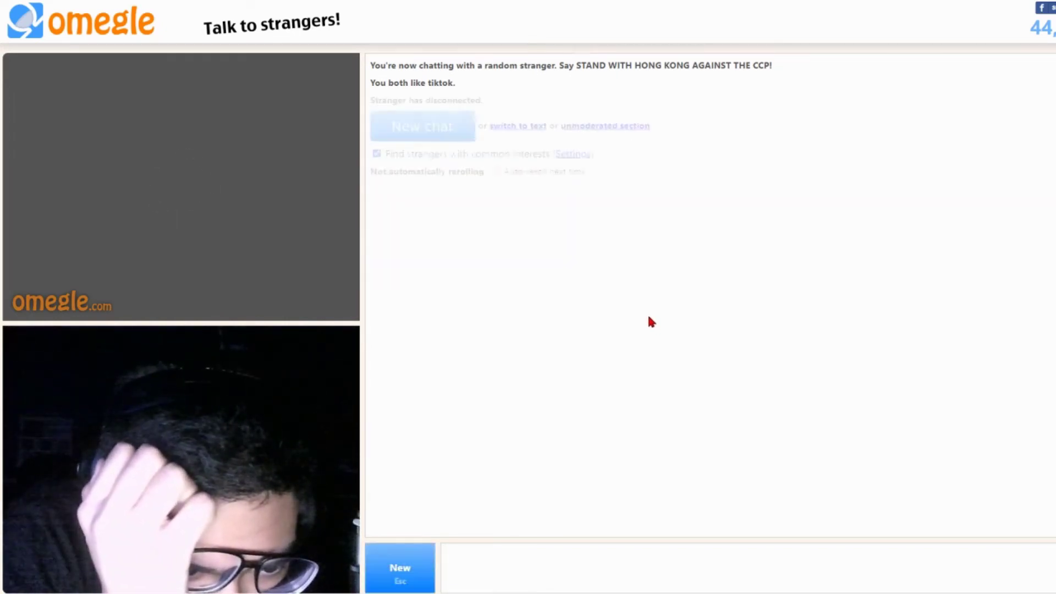
key("Escape")
key("Escape")
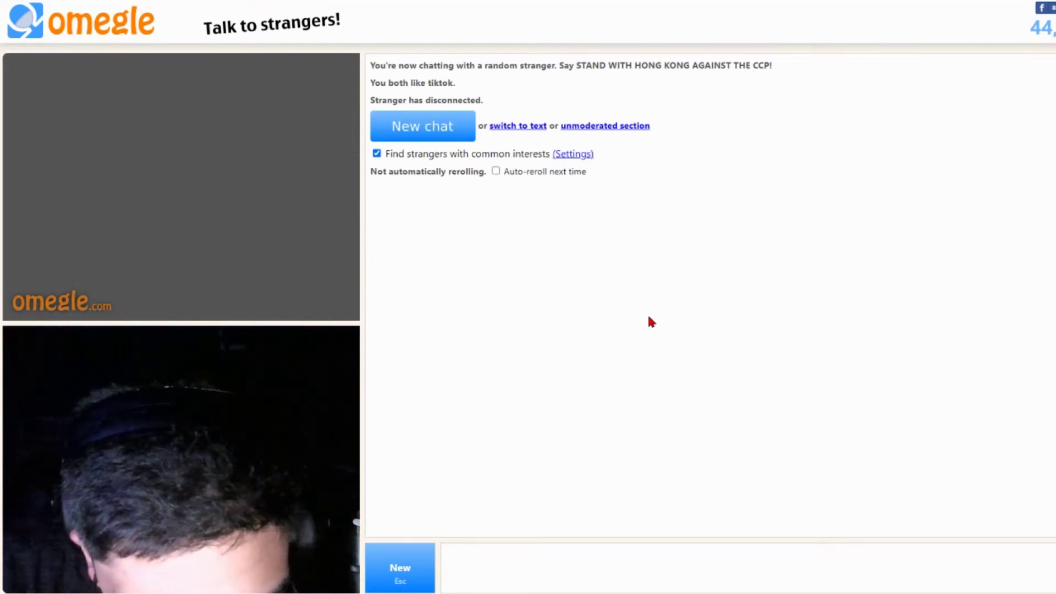
key("Escape")
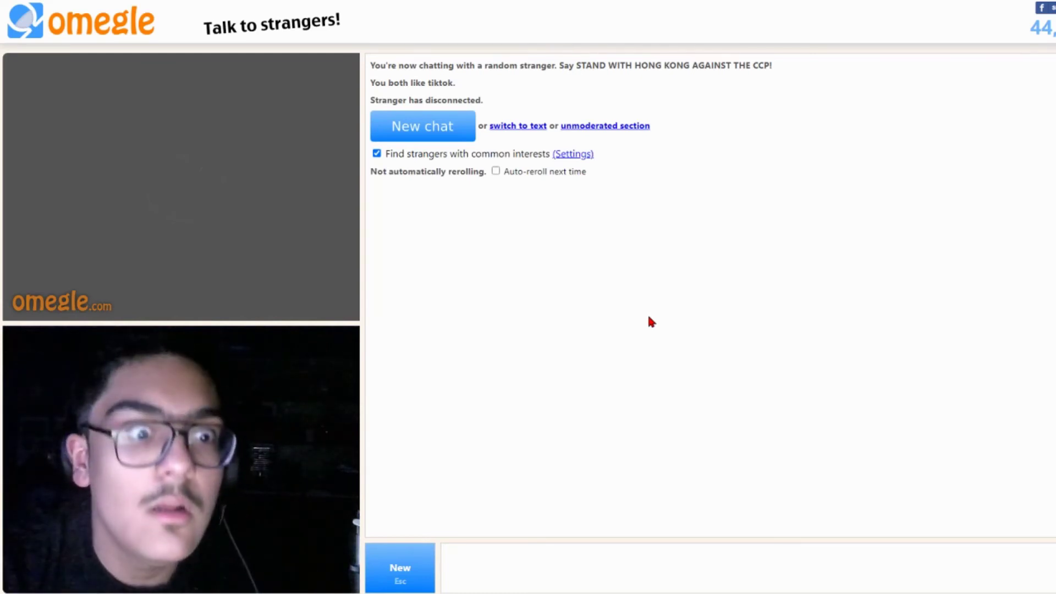
key("Escape")
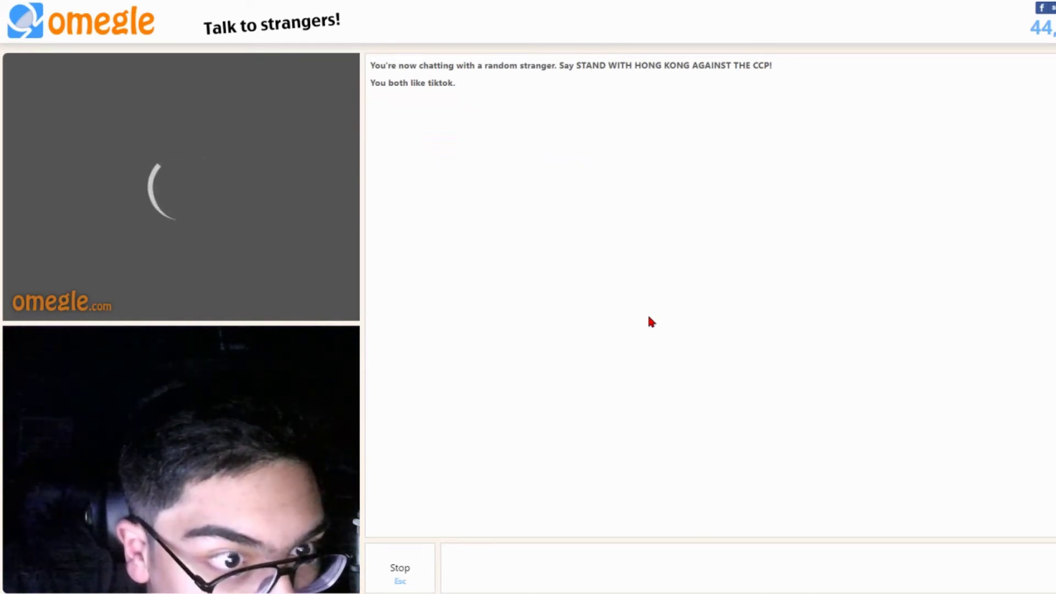
Skip three more tiktok-matched strangers, then start another chat and begin stopping it
key("Escape")
key("Escape")
key("Escape")
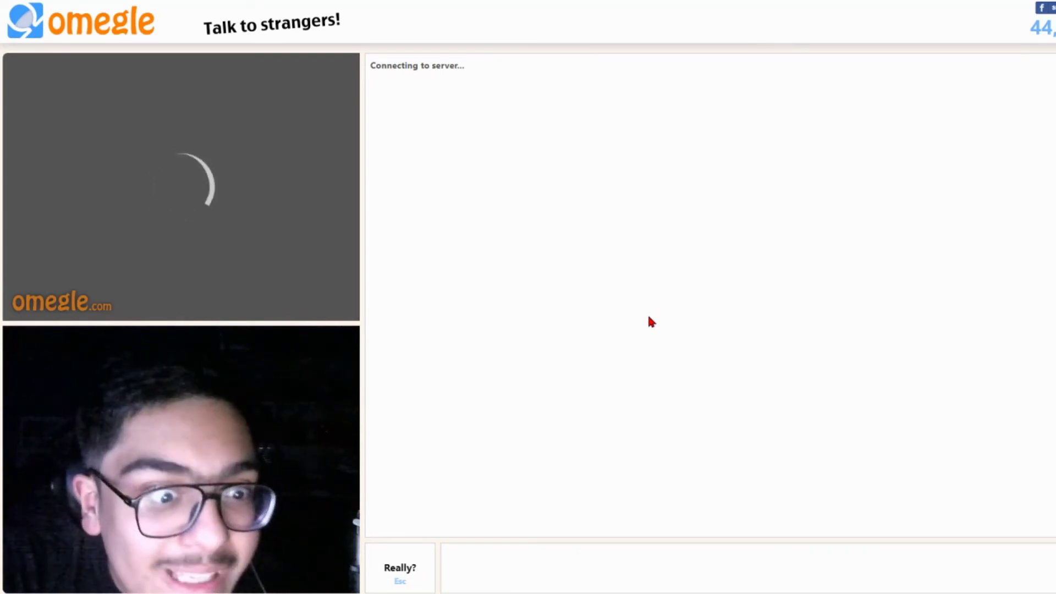
key("Escape")
key("Escape")
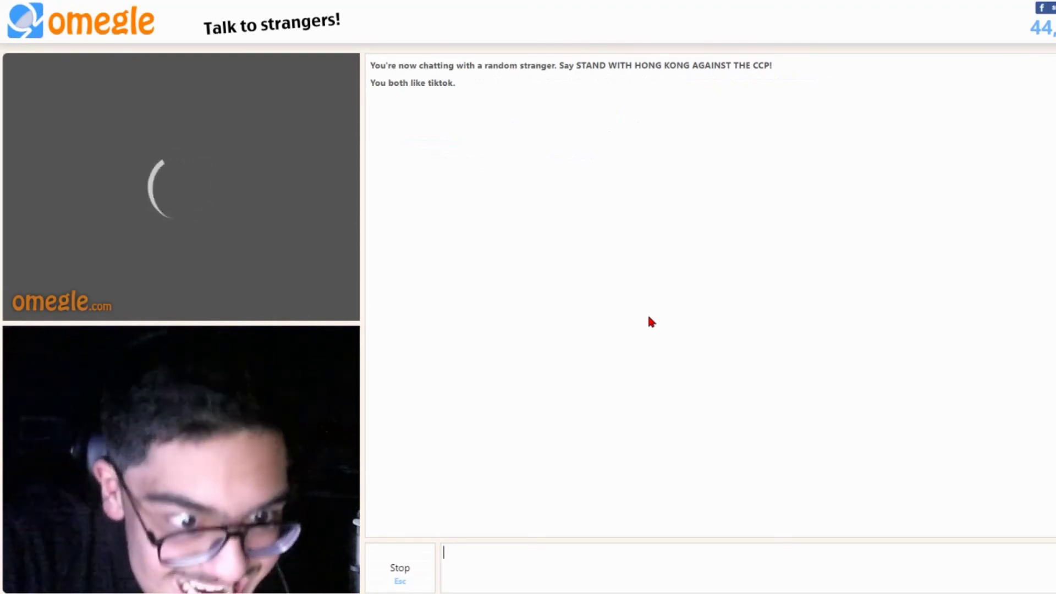
key("Escape")
key("Escape")
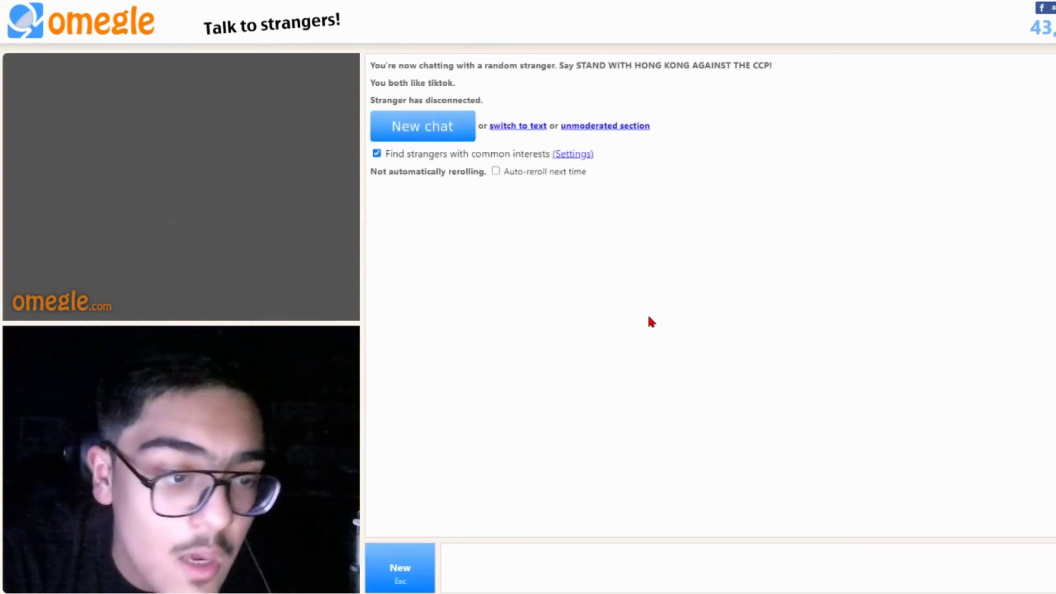
key("Escape")
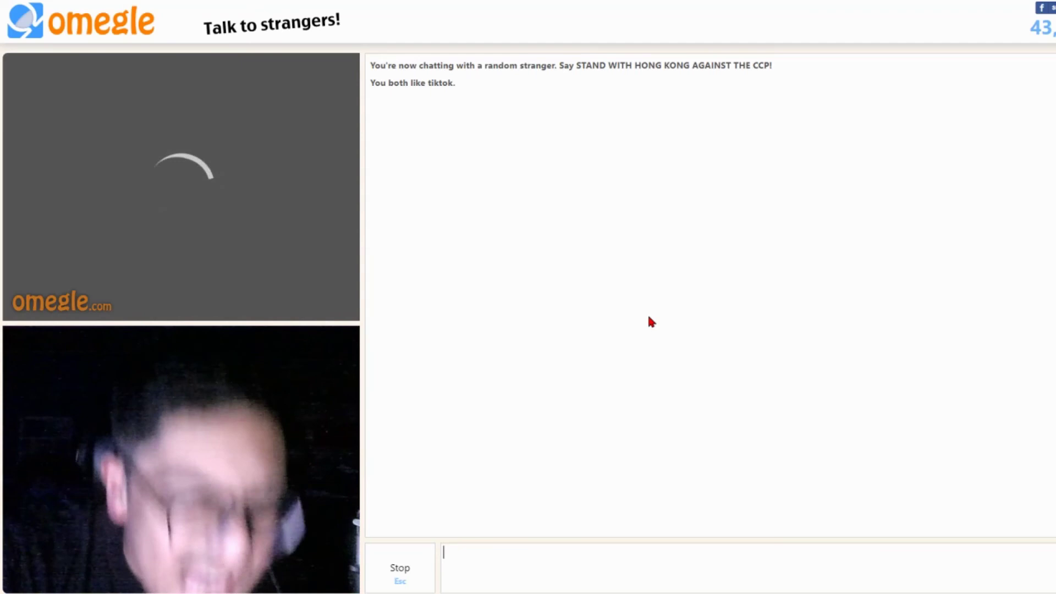
key("Escape")
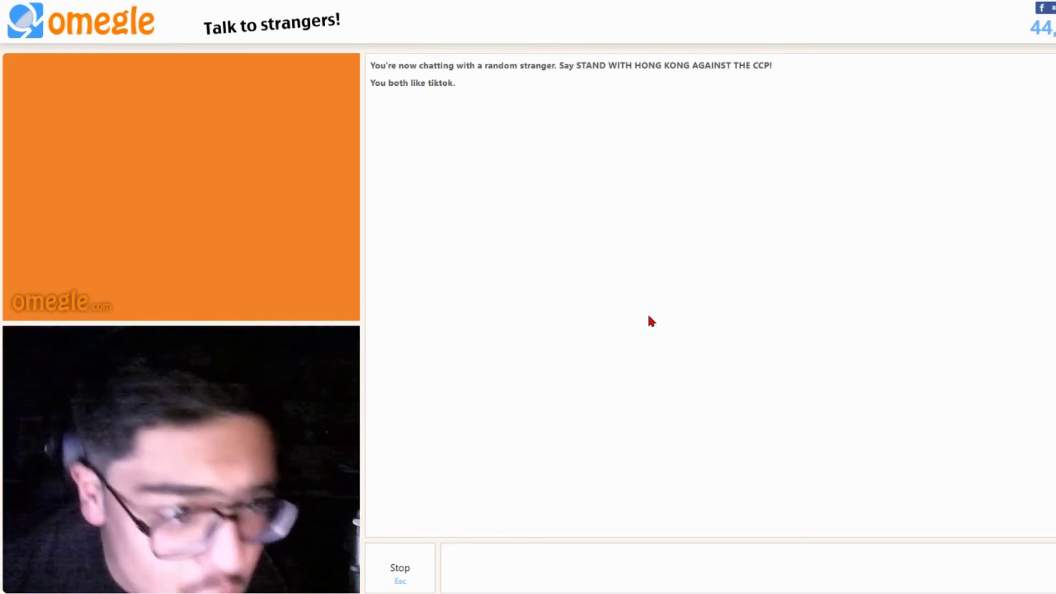
key("Escape")
key("Escape")
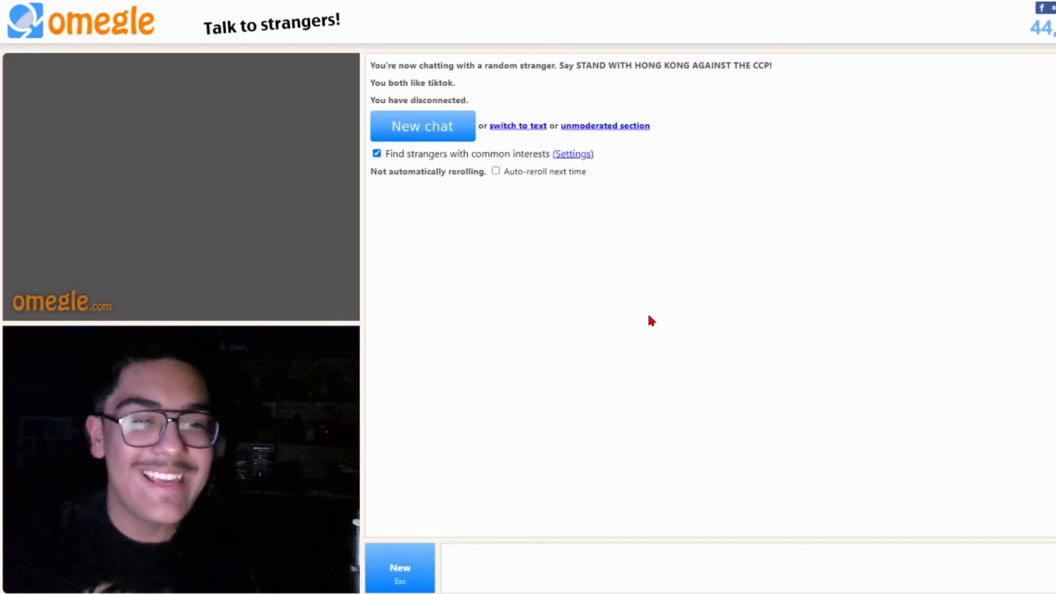